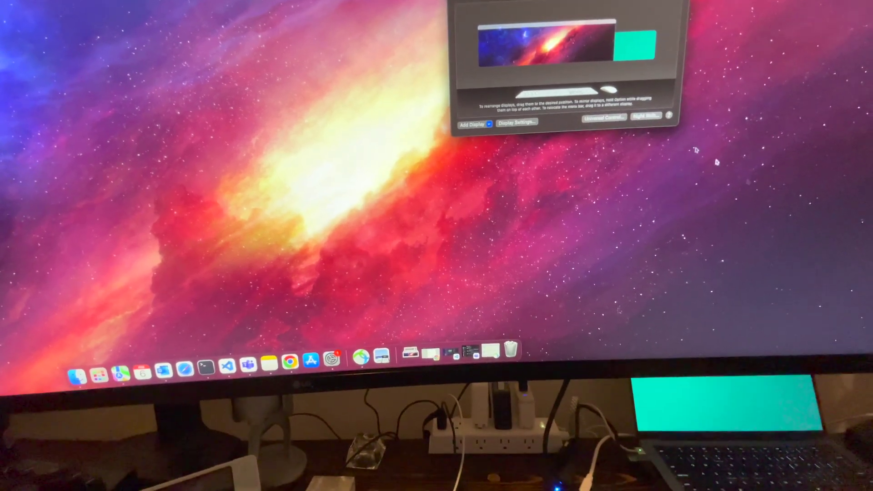
- Open the ultrawide display's resolution sheet from Display Settings… in the Displays pane
{"action": "left_click", "coordinate": [510, 132]}
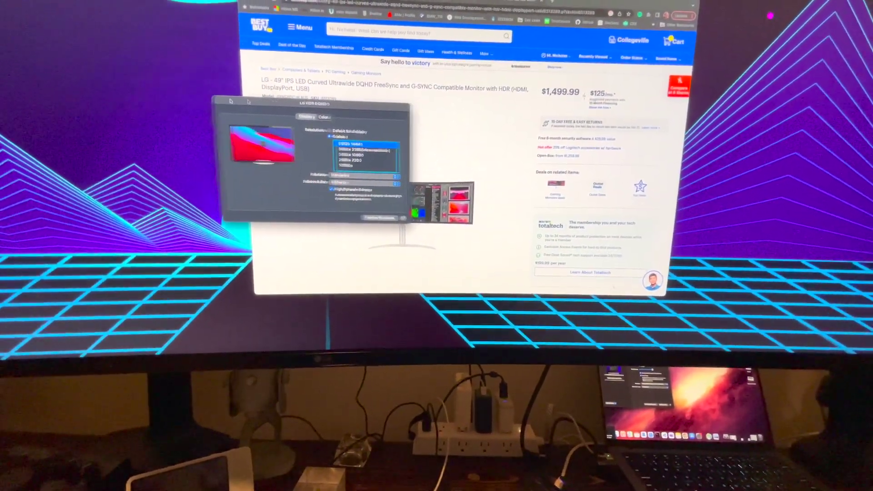
- Move the Display Settings window to the left edge and show the CABLEDECONN switch's Amazon listing
{"action": "left_click_drag", "start_coordinate": [231, 100], "coordinate": [48, 122]}
{"action": "left_click", "coordinate": [415, 30]}
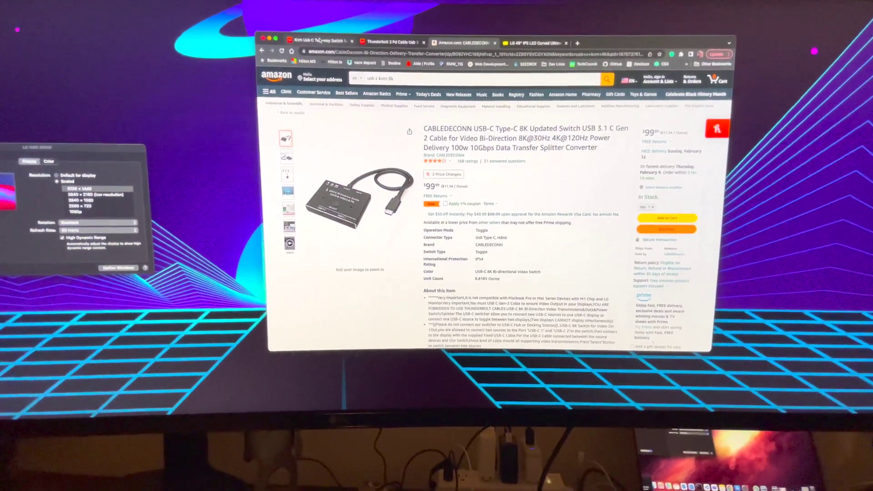
- Switch to the AliExpress tab for the US $29.99 KVM USB-C two-way switch
{"action": "left_click", "coordinate": [318, 41]}
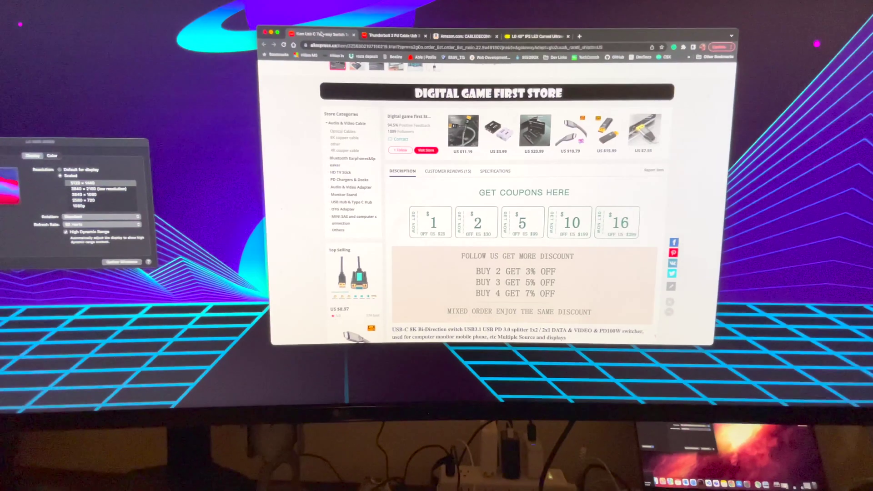
{"action": "scroll", "coordinate": [382, 170], "scroll_direction": "up", "scroll_amount": 3}
{"action": "scroll", "coordinate": [396, 175], "scroll_direction": "up", "scroll_amount": 5}
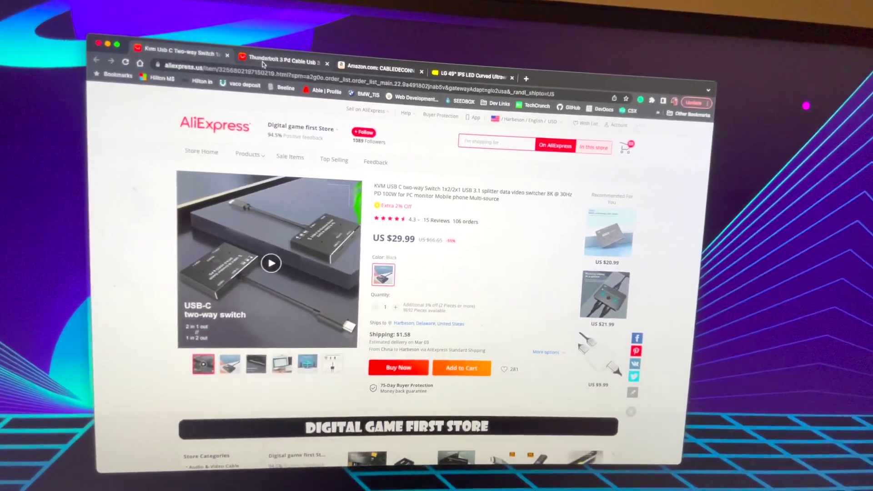
{"action": "left_click", "coordinate": [263, 64]}
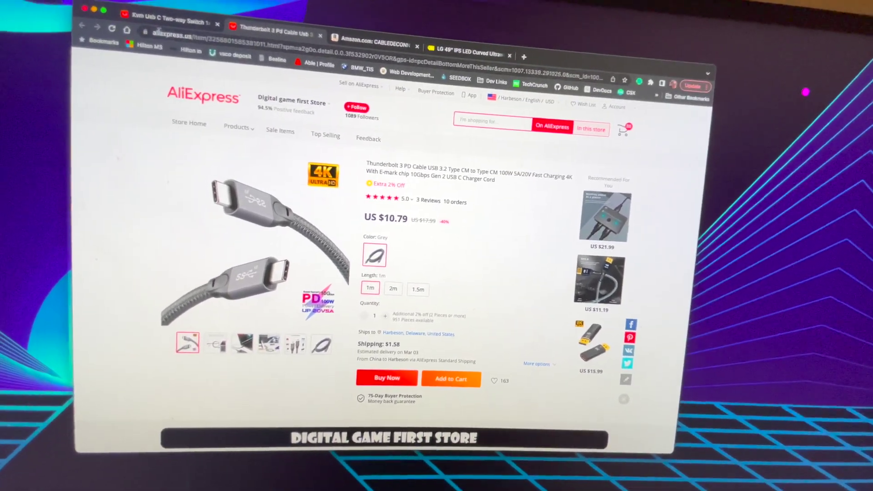
{"action": "left_click", "coordinate": [164, 14]}
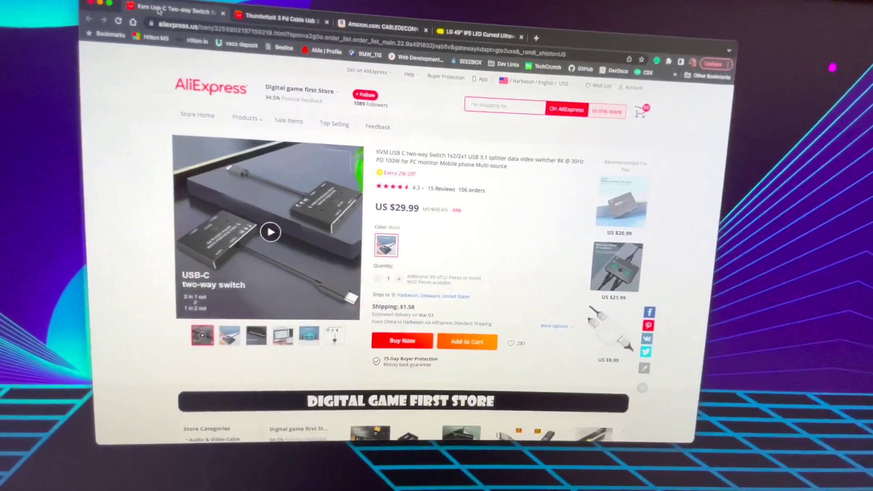